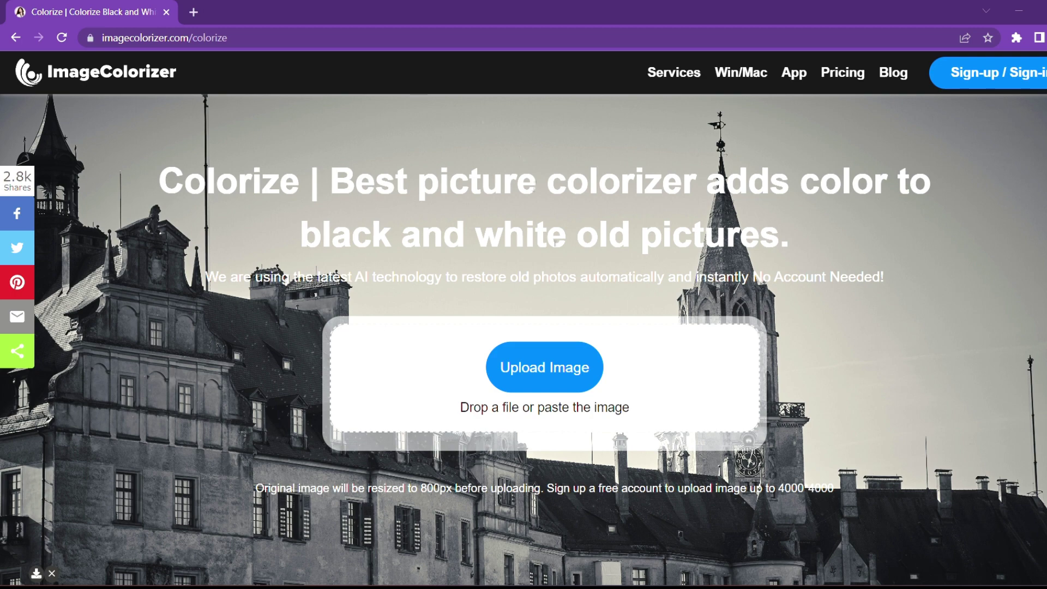
- Upload black and white.png to ImageColorizer and start colorizing it
left_click(557, 372)
left_click(127, 182)
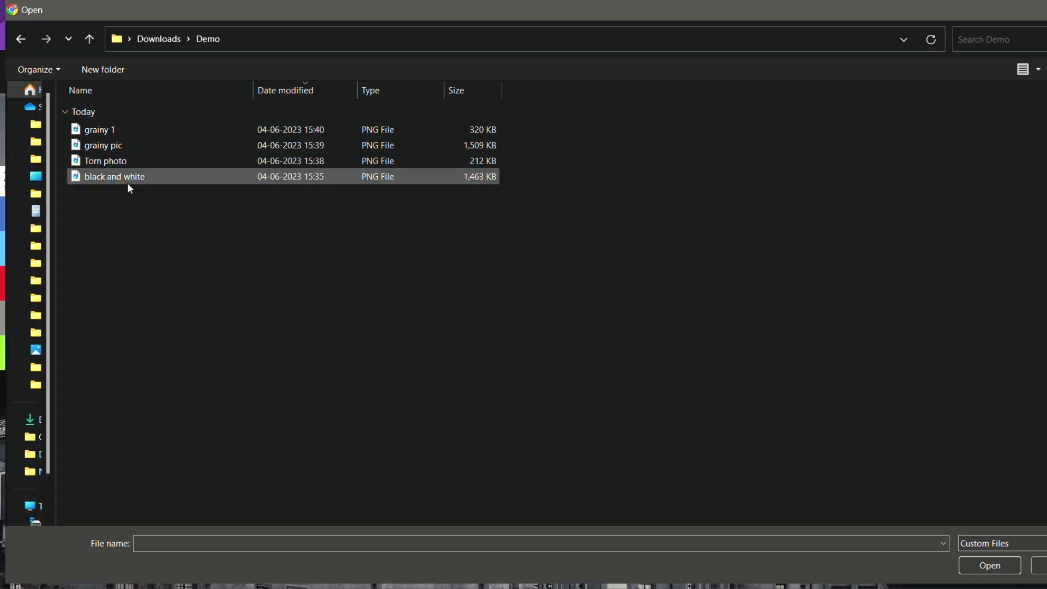
left_click(157, 176)
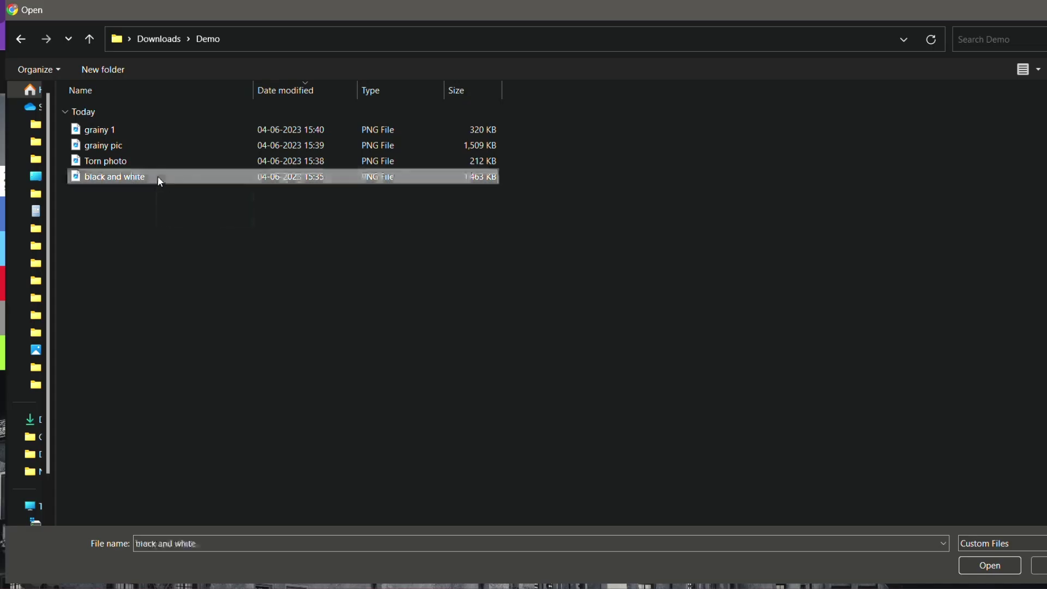
left_click(990, 565)
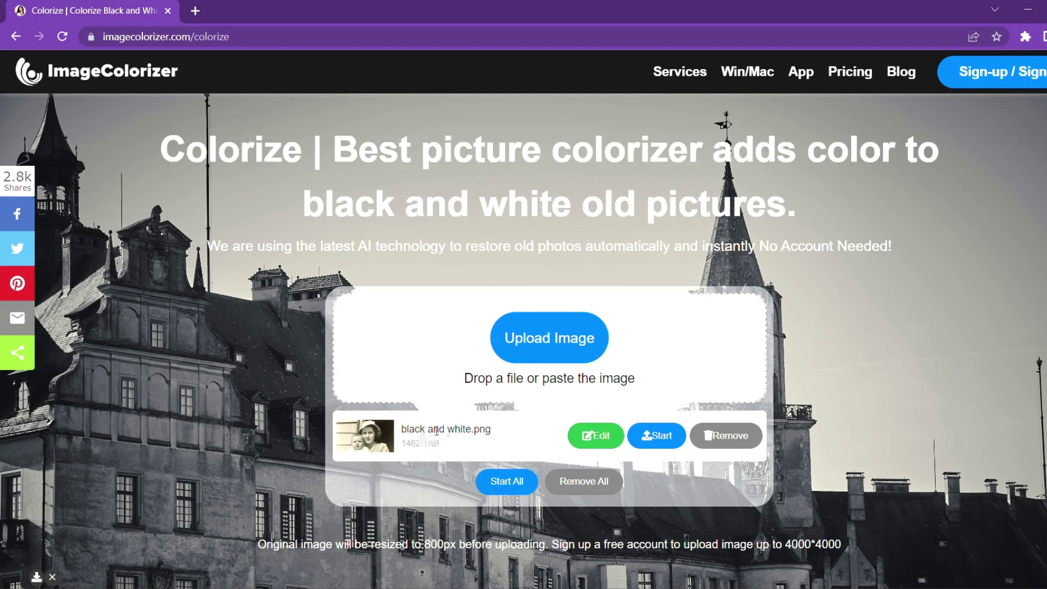
left_click(662, 436)
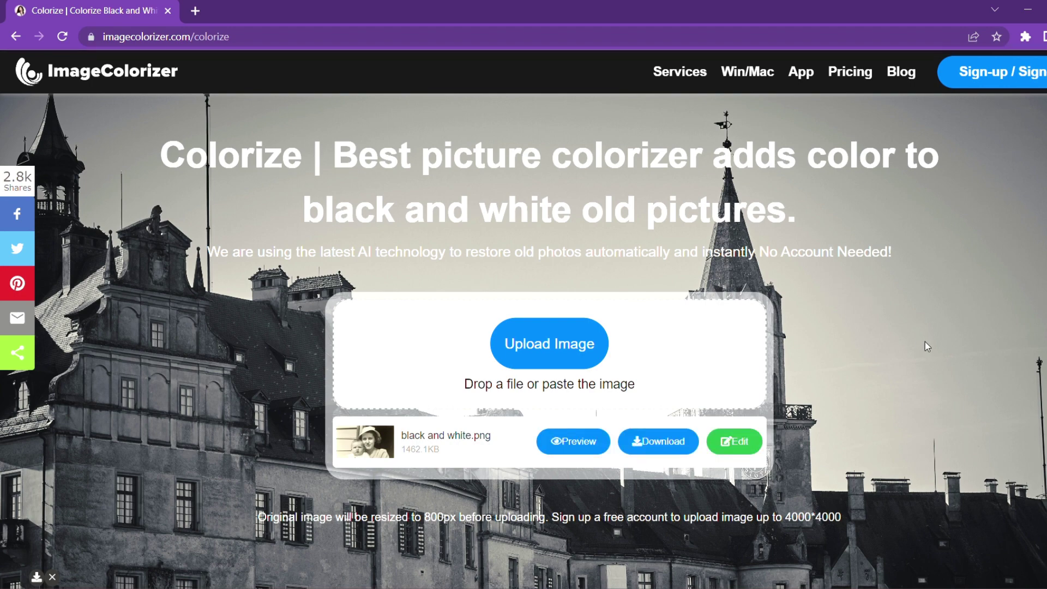
- Compare the colorized photo with the original, then download it as black and white (1).png and open it
left_click(566, 444)
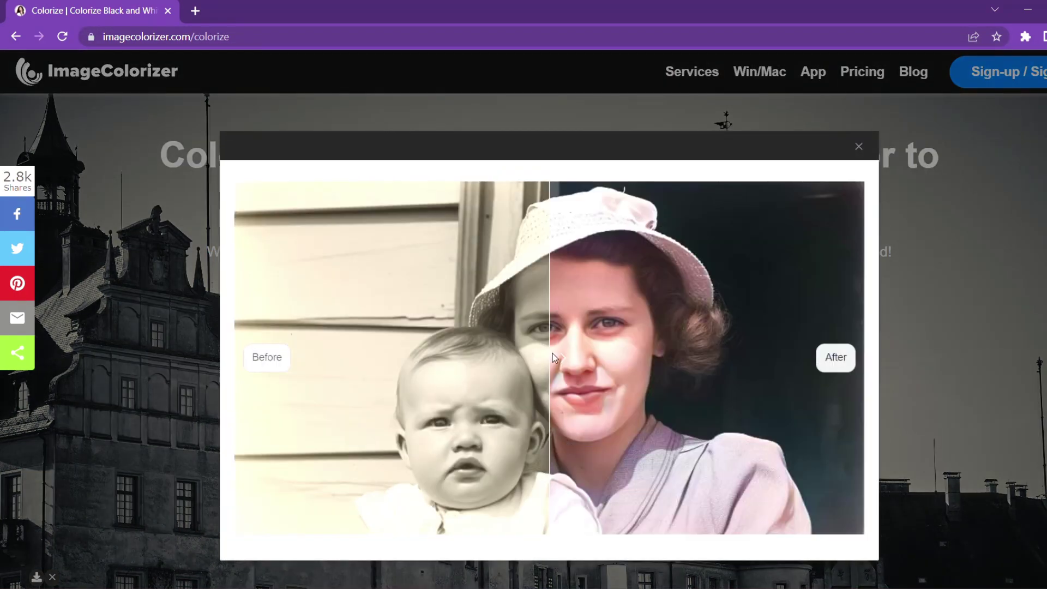
left_click_drag(555, 358, 560, 400)
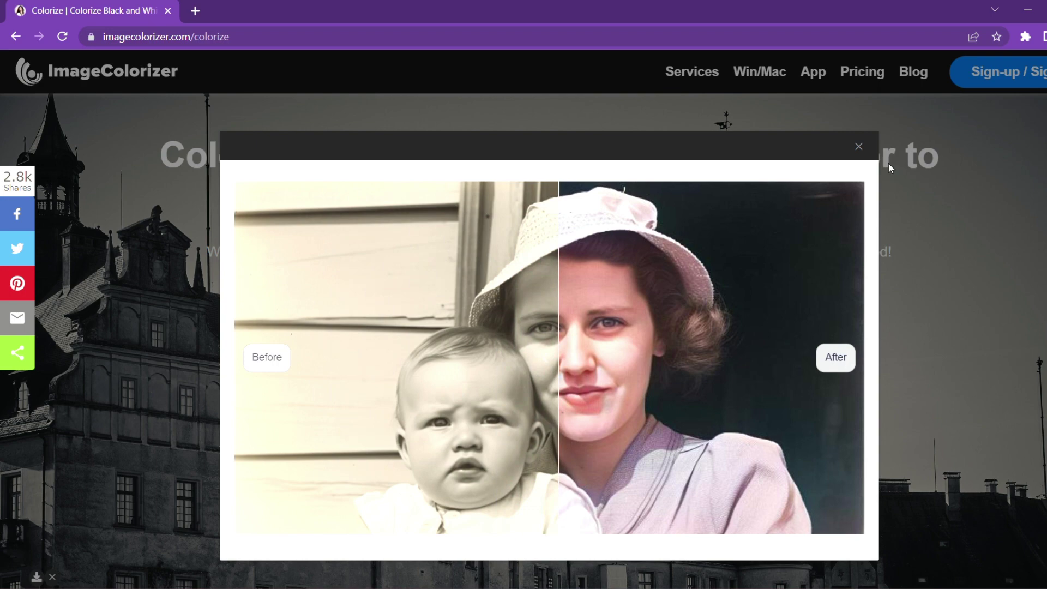
left_click(859, 148)
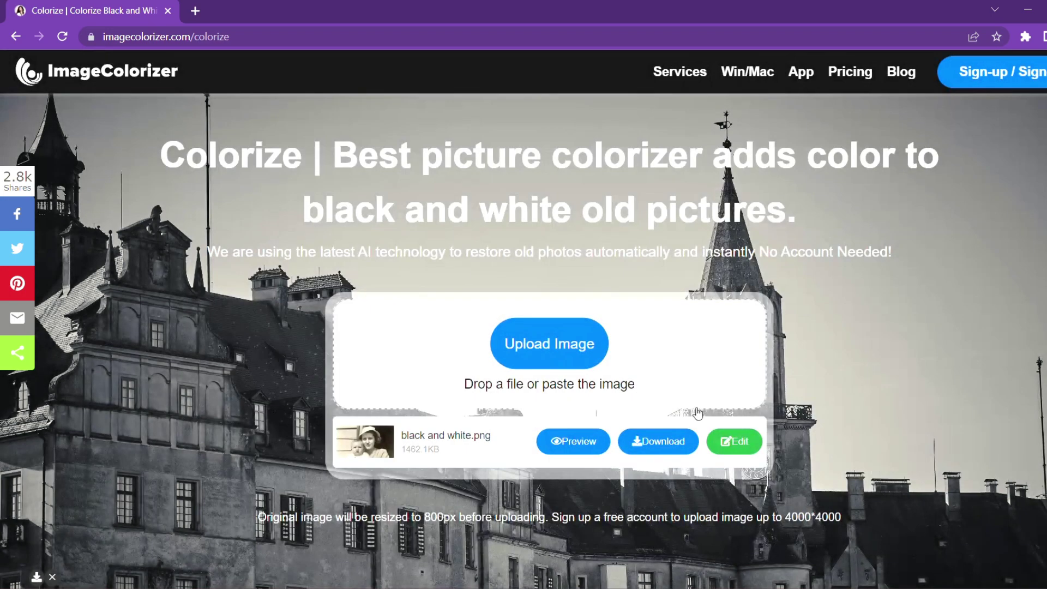
left_click(676, 442)
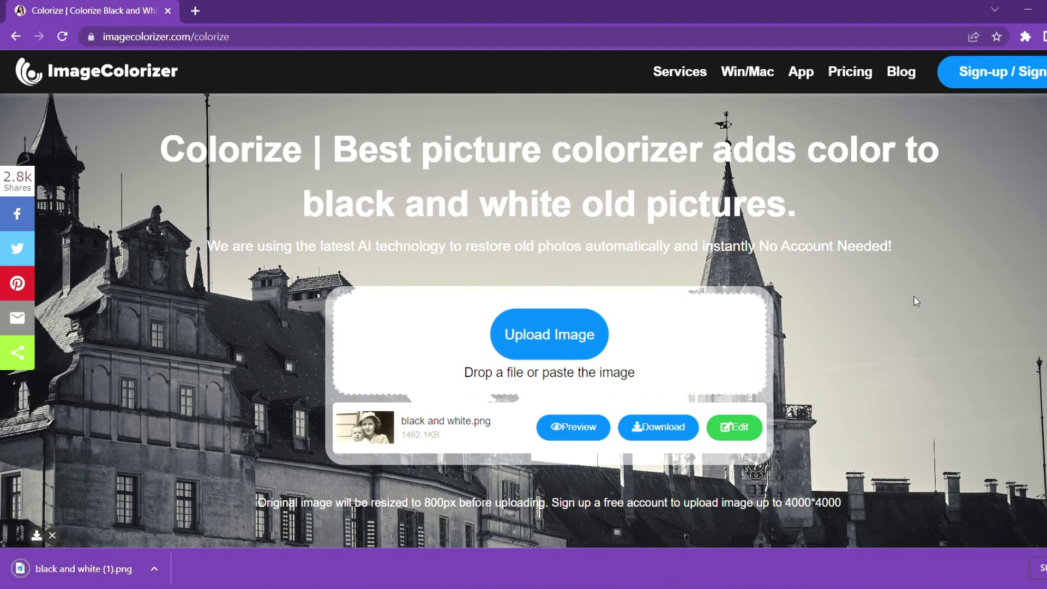
left_click(155, 568)
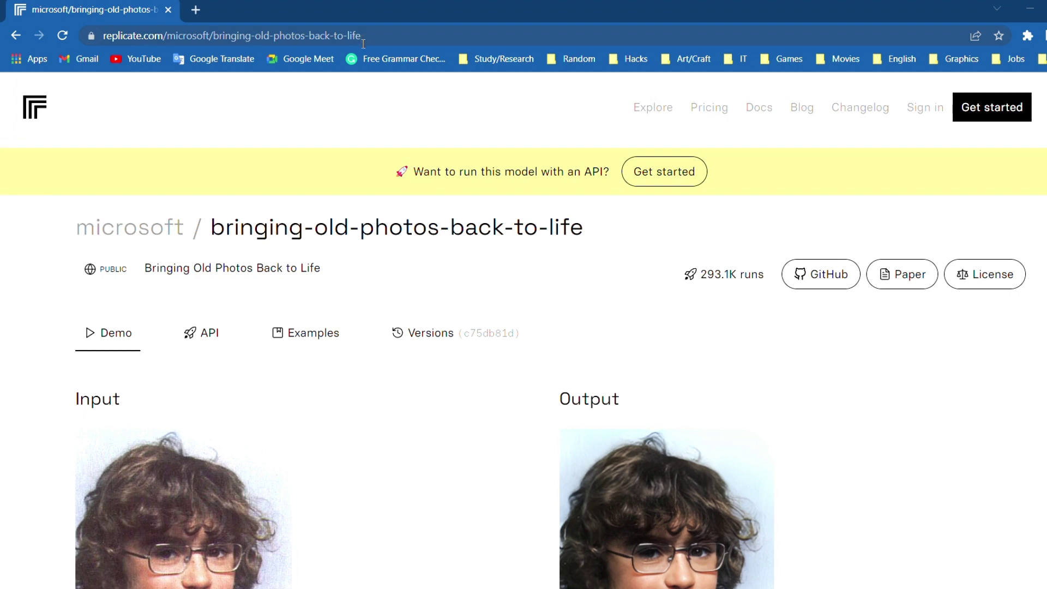
- Load Torn photo.png as the input image for the bringing-old-photos-back-to-life model
scroll(328, 270, "down", 8)
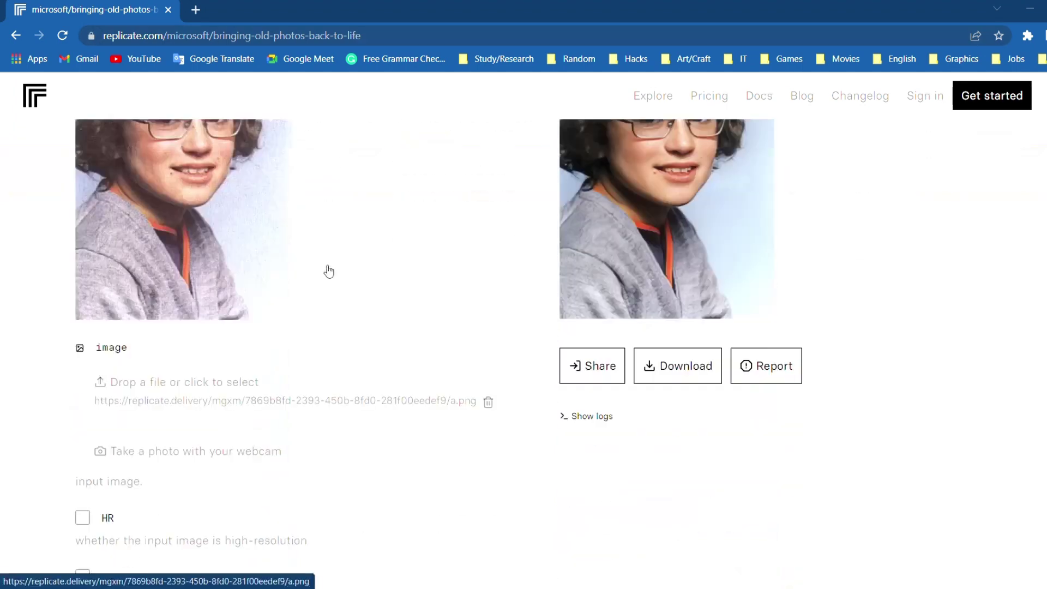
scroll(329, 271, "down", 3)
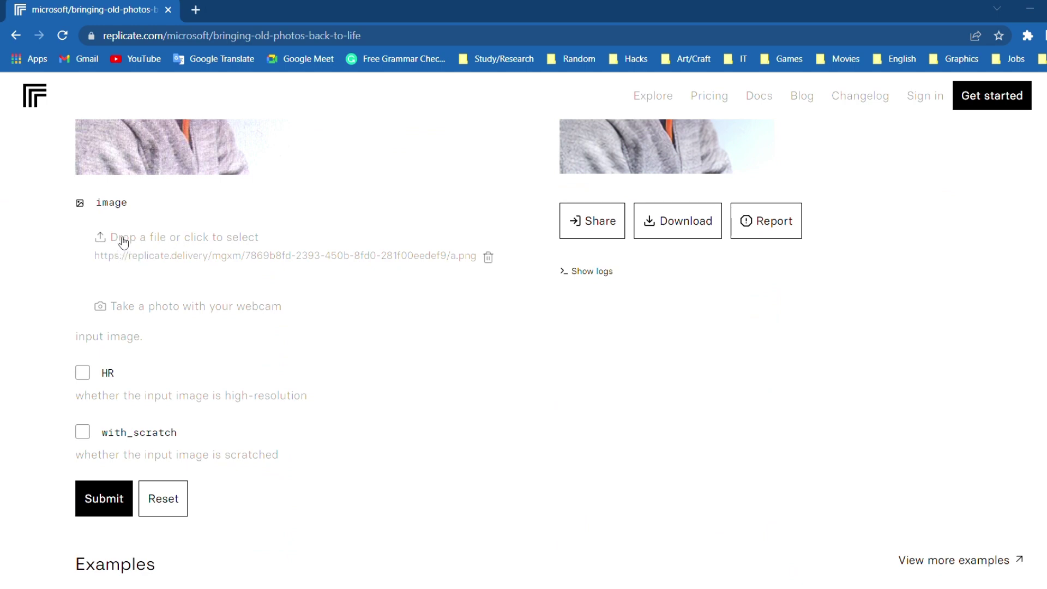
left_click(225, 245)
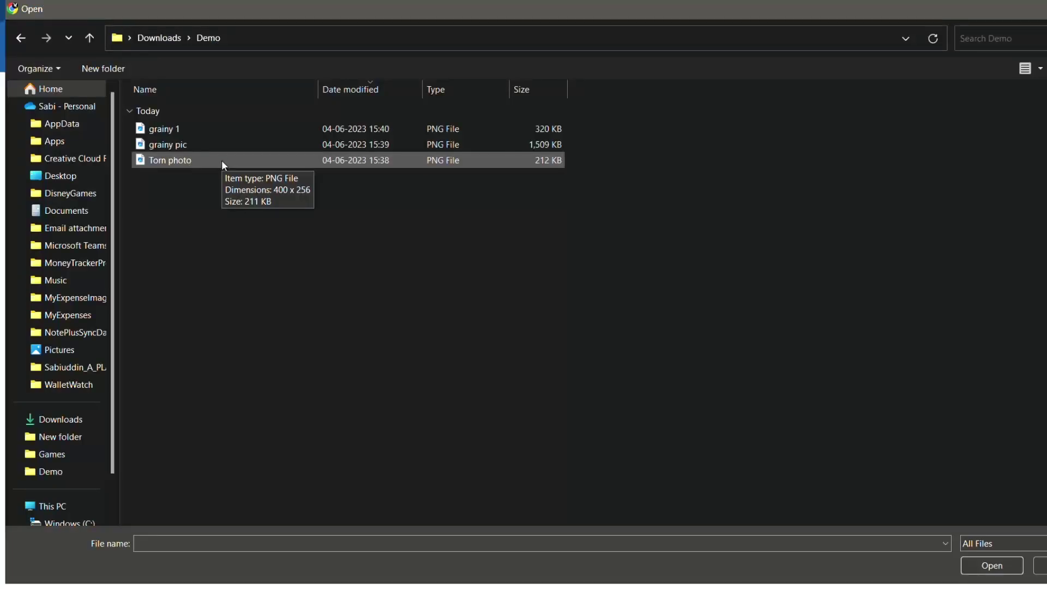
left_click(221, 159)
left_click(992, 566)
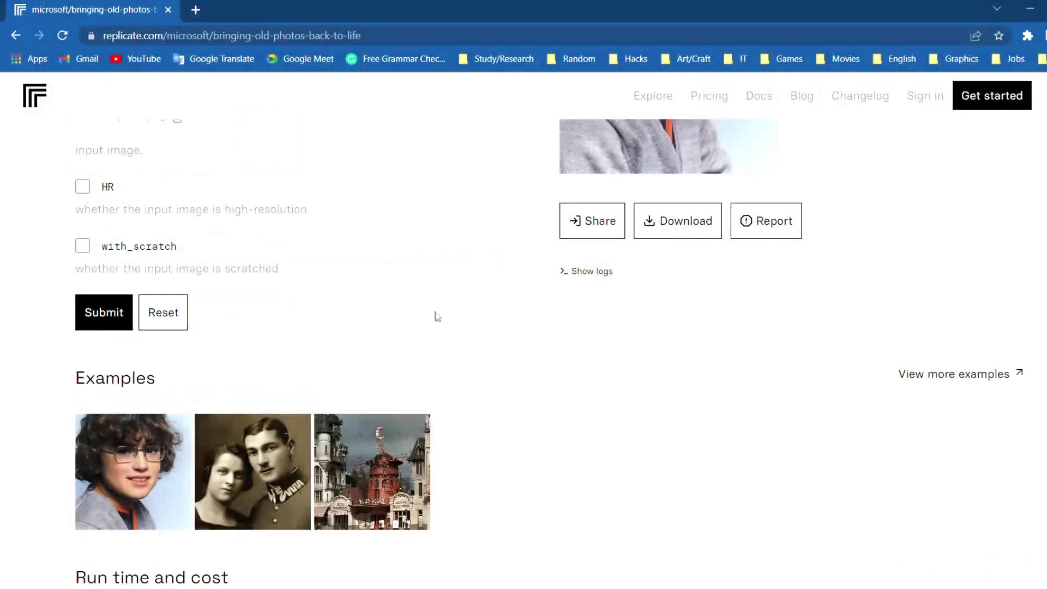
scroll(436, 317, "up", 6)
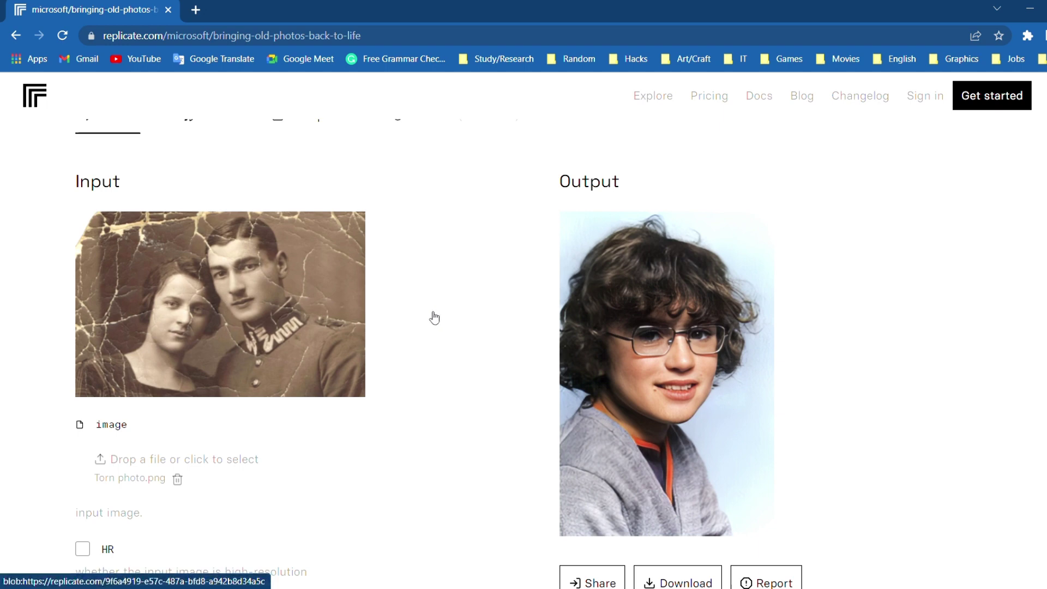
scroll(345, 389, "down", 4)
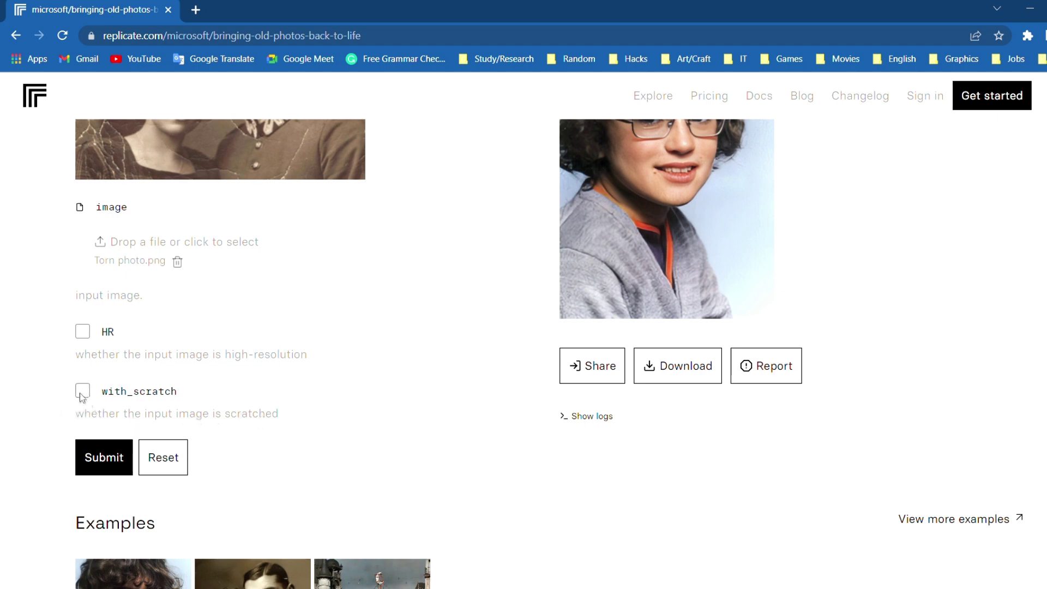
scroll(453, 362, "up", 5)
scroll(453, 361, "down", 4)
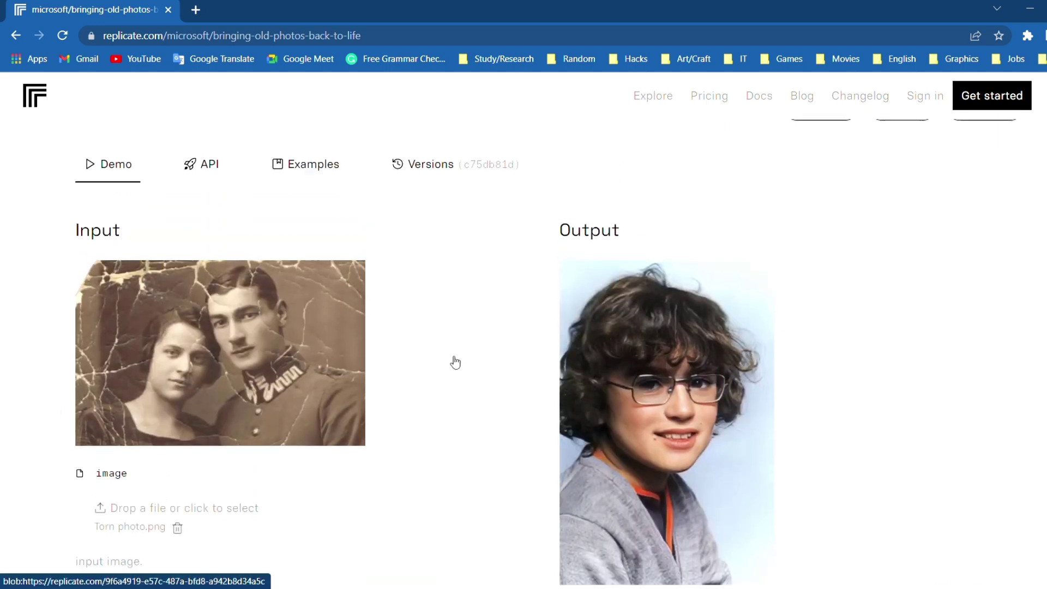
- Run the restoration on Torn photo.png and download the crack-free result as a PNG
left_click(98, 537)
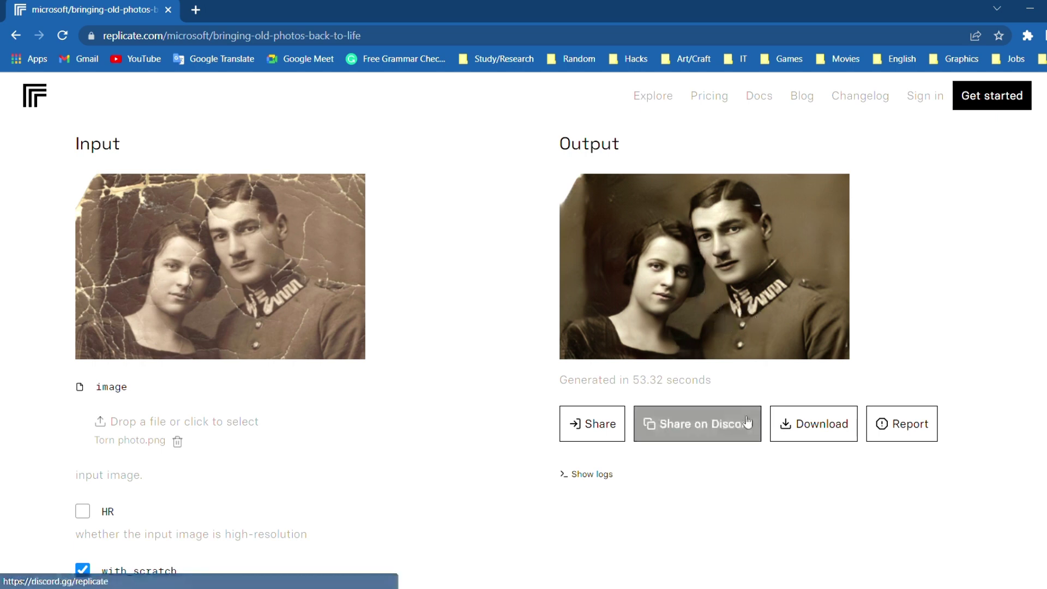
left_click(826, 432)
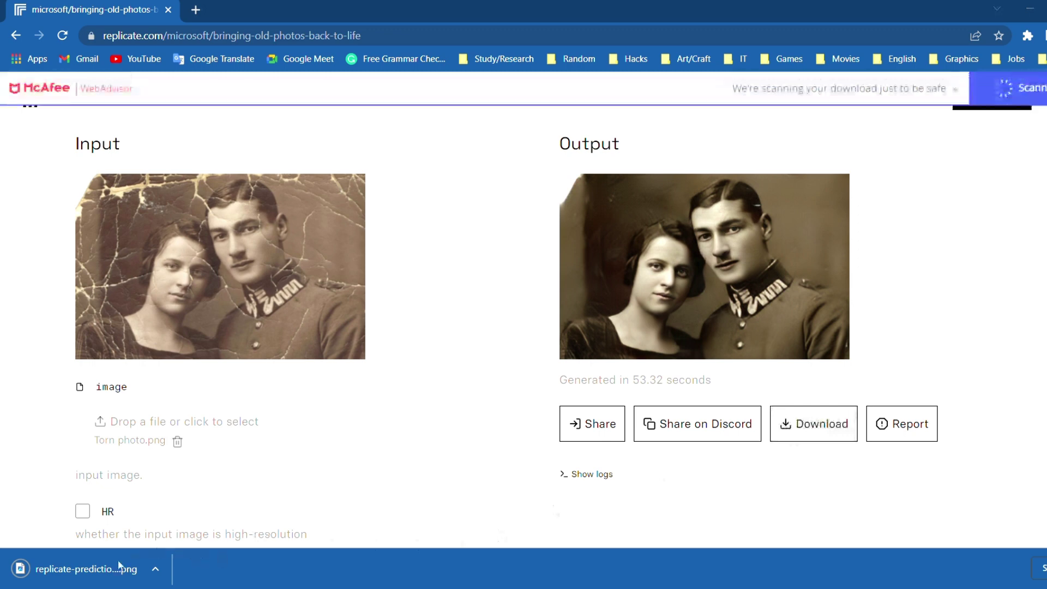
left_click(156, 569)
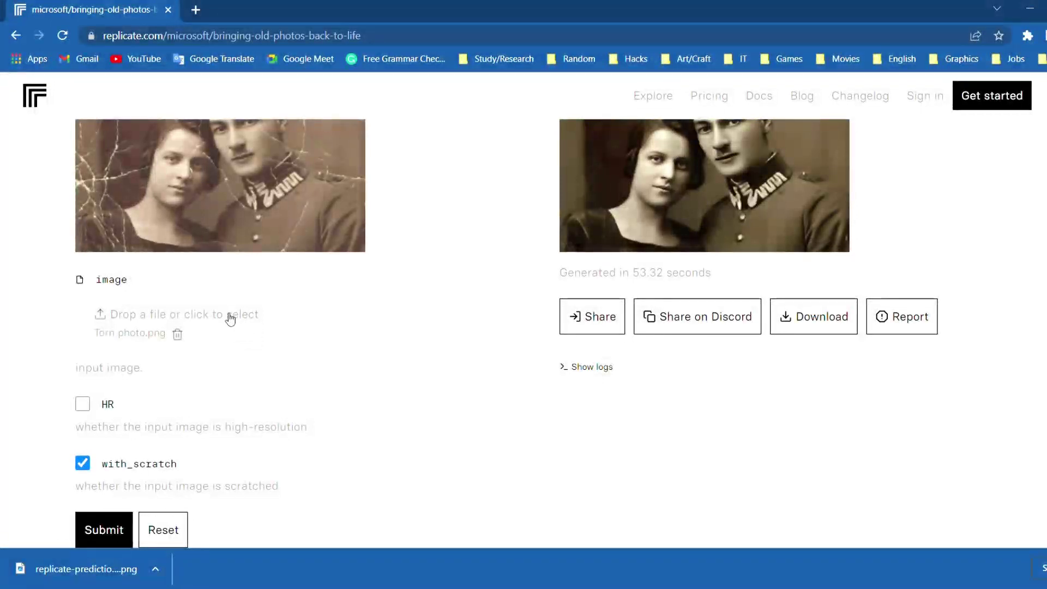
- Swap the input to grainy pic.png, untick with_scratch, and submit the restoration
left_click(177, 334)
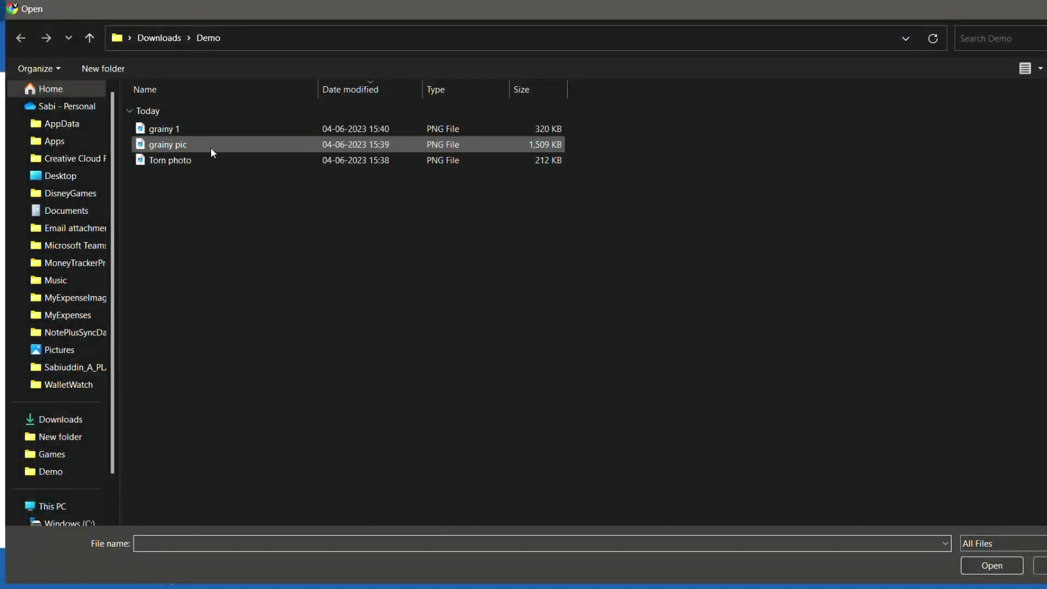
left_click(983, 570)
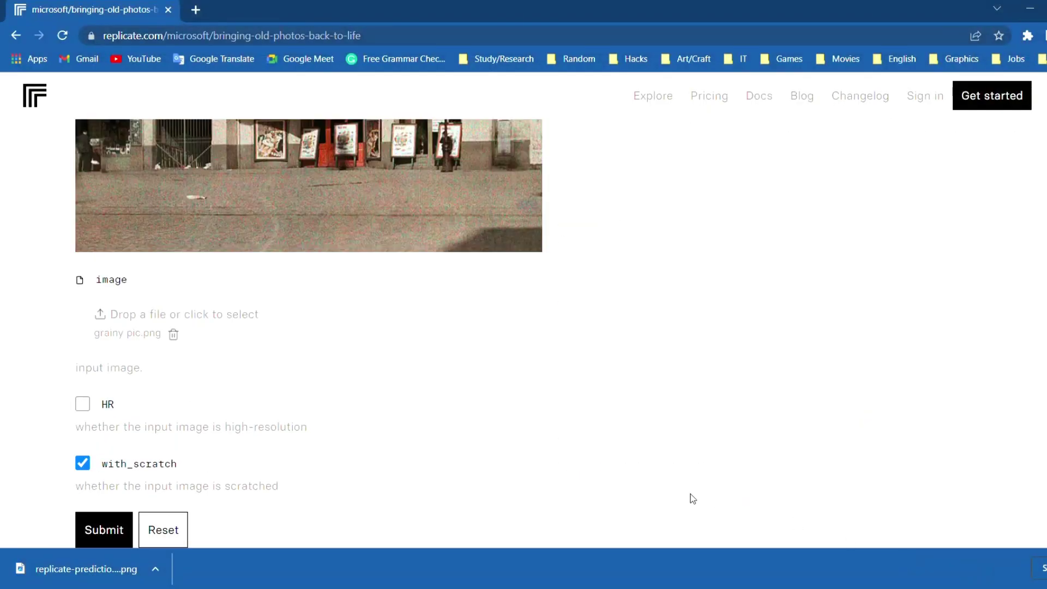
scroll(528, 411, "up", 6)
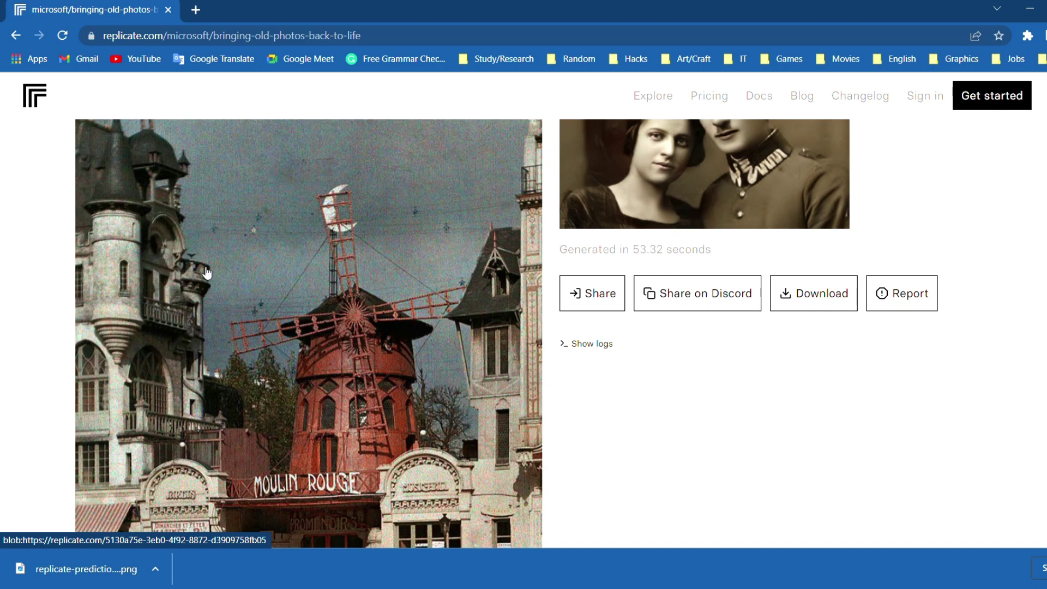
scroll(344, 362, "down", 3)
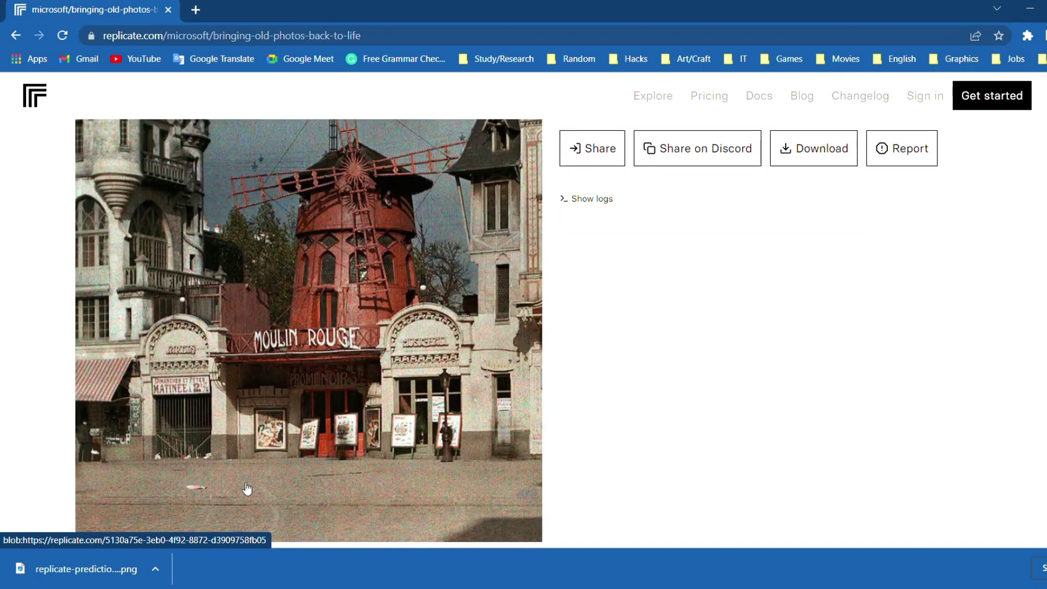
scroll(638, 411, "down", 5)
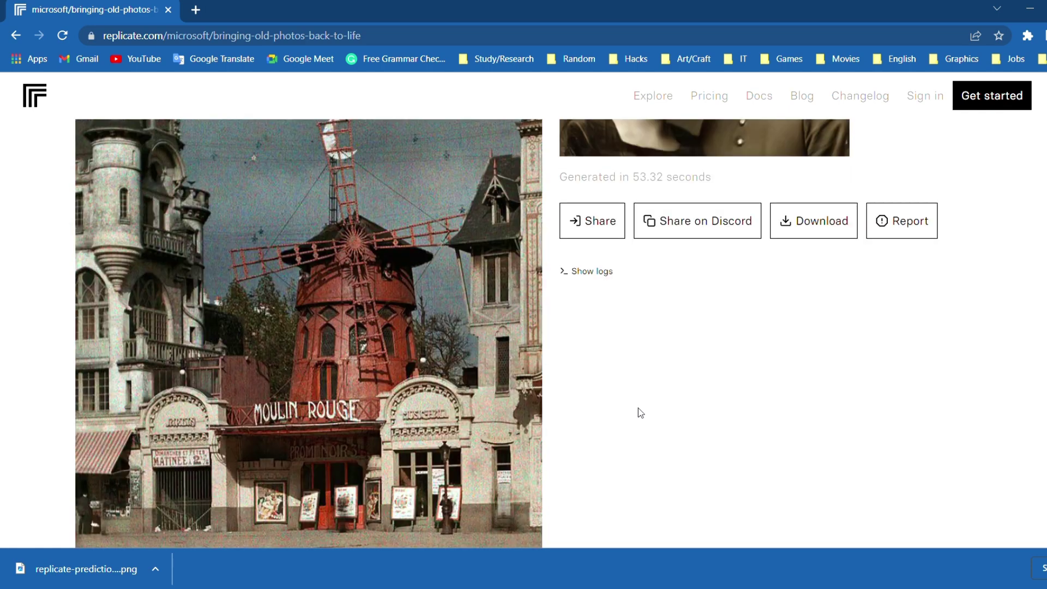
scroll(222, 429, "down", 2)
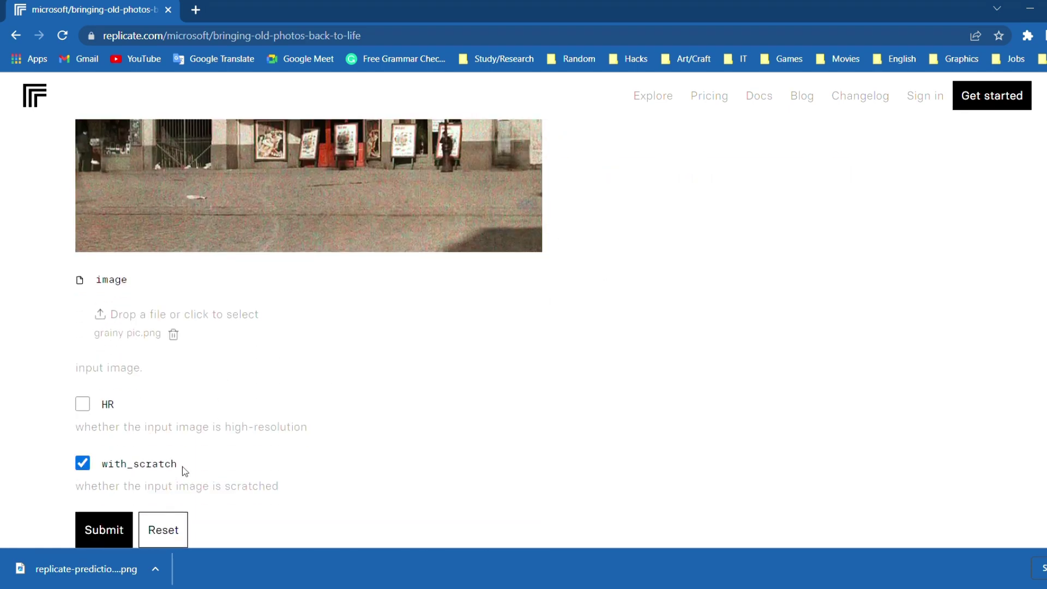
scroll(182, 469, "down", 2)
left_click(86, 397)
left_click(104, 465)
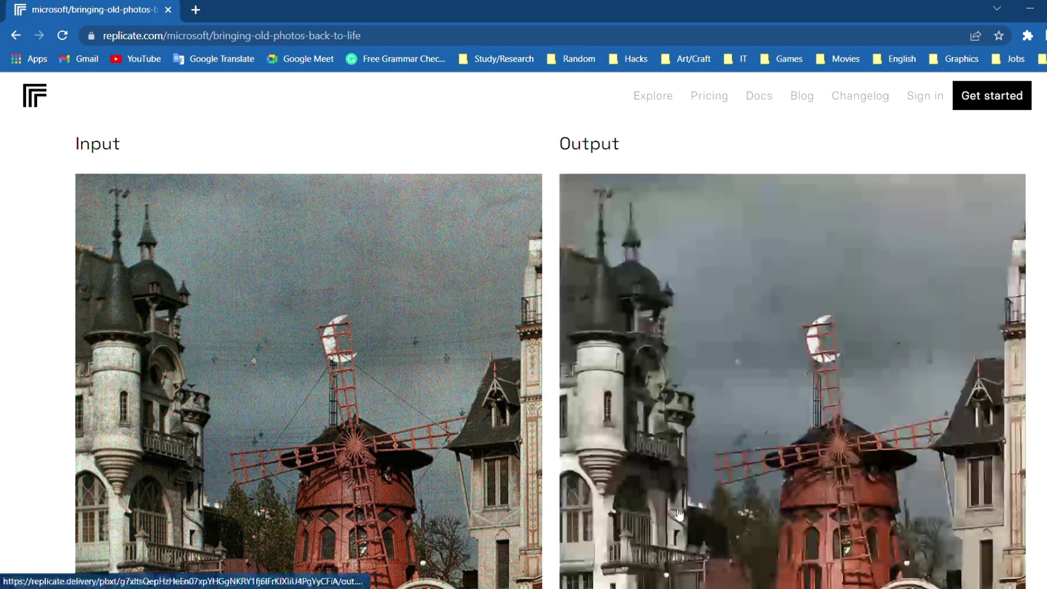
- View the restored Moulin Rouge output out.png at full size
scroll(903, 364, "down", 3)
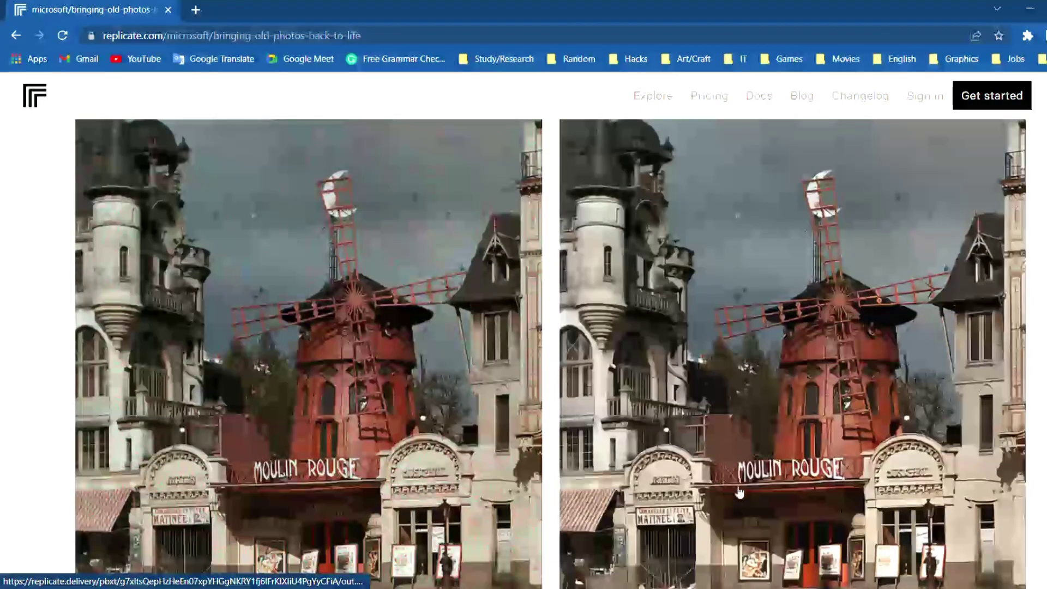
left_click(760, 408)
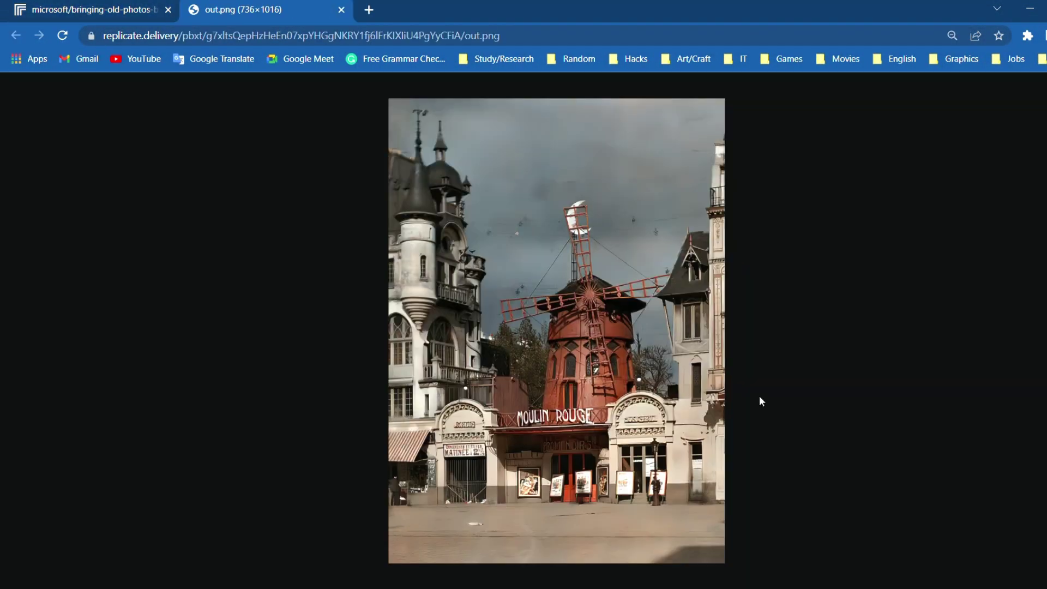
left_click(709, 469)
scroll(557, 448, "up", 4)
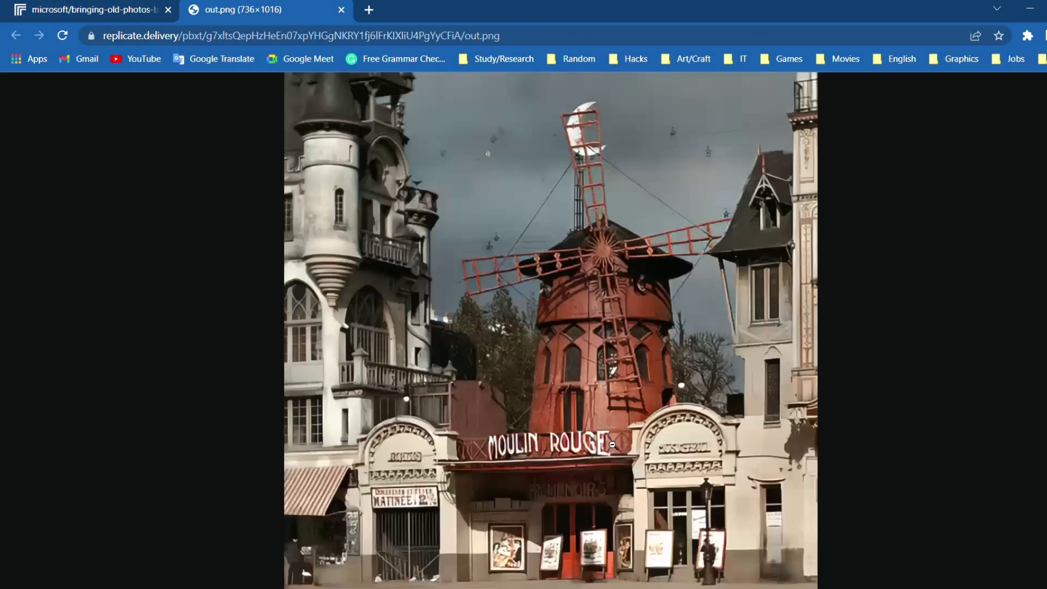
scroll(585, 323, "down", 3)
left_click(585, 322)
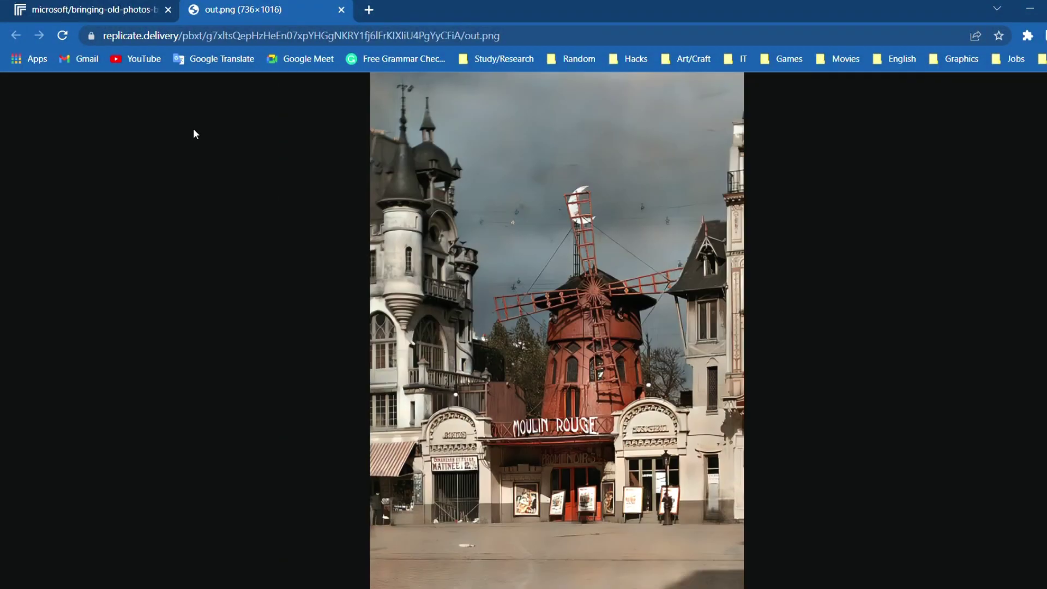
left_click(341, 9)
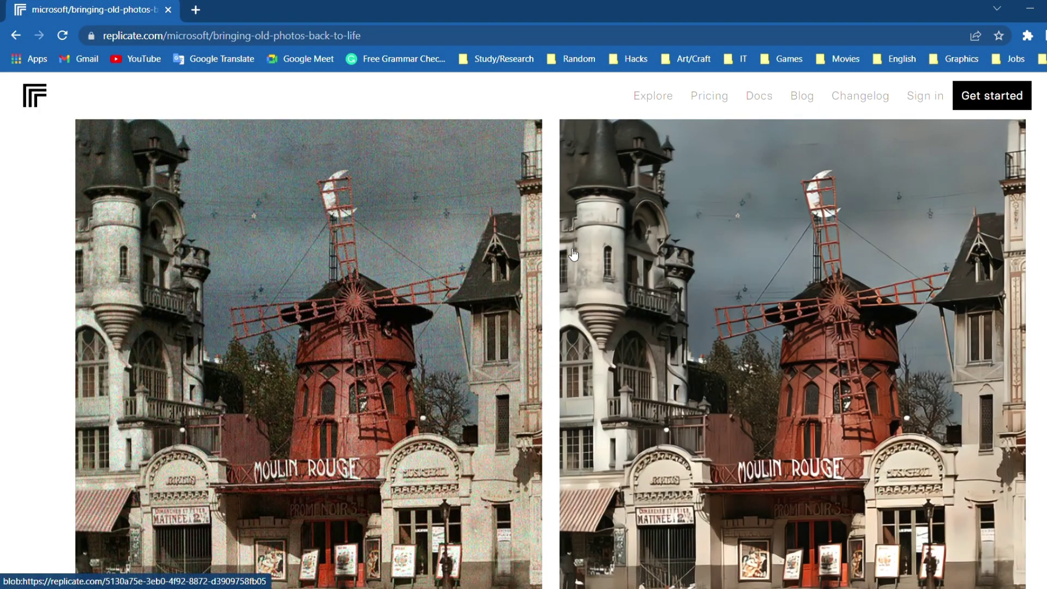
- Download the restored Moulin Rouge image as a PNG and show it in its folder
scroll(611, 275, "down", 5)
left_click(811, 462)
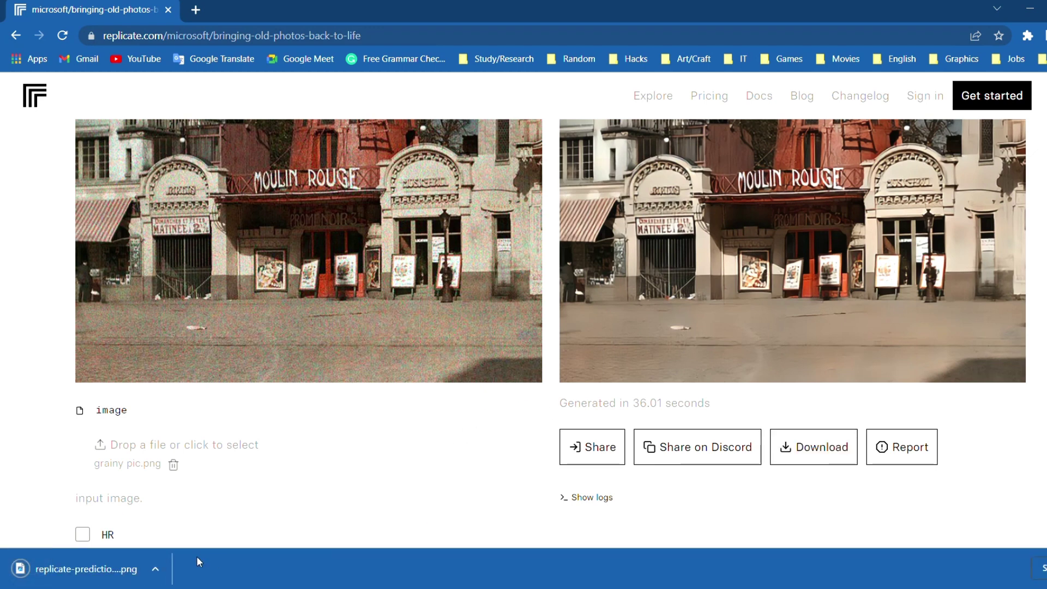
left_click(156, 568)
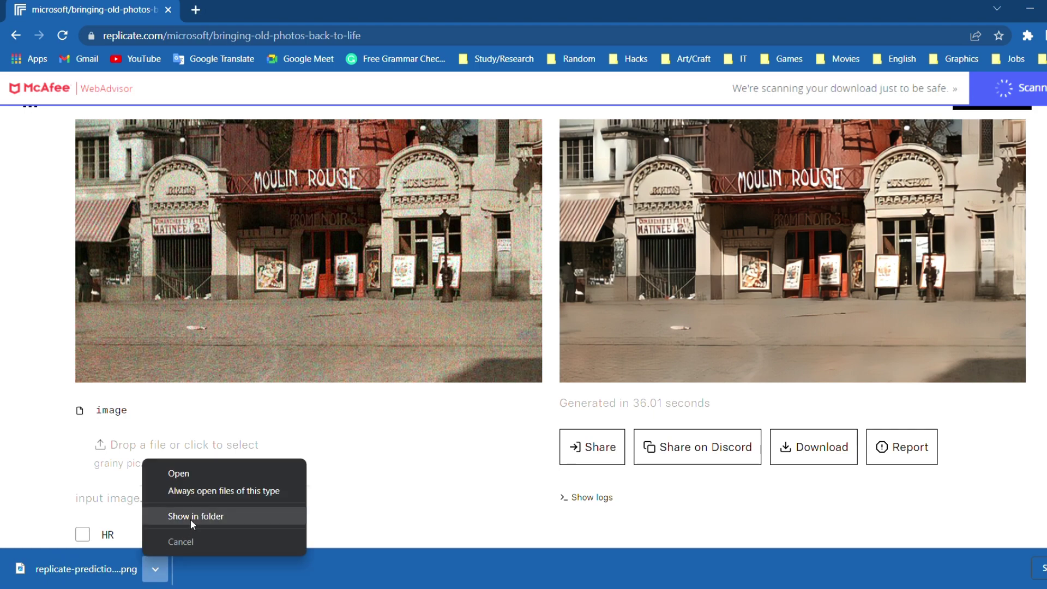
left_click(224, 517)
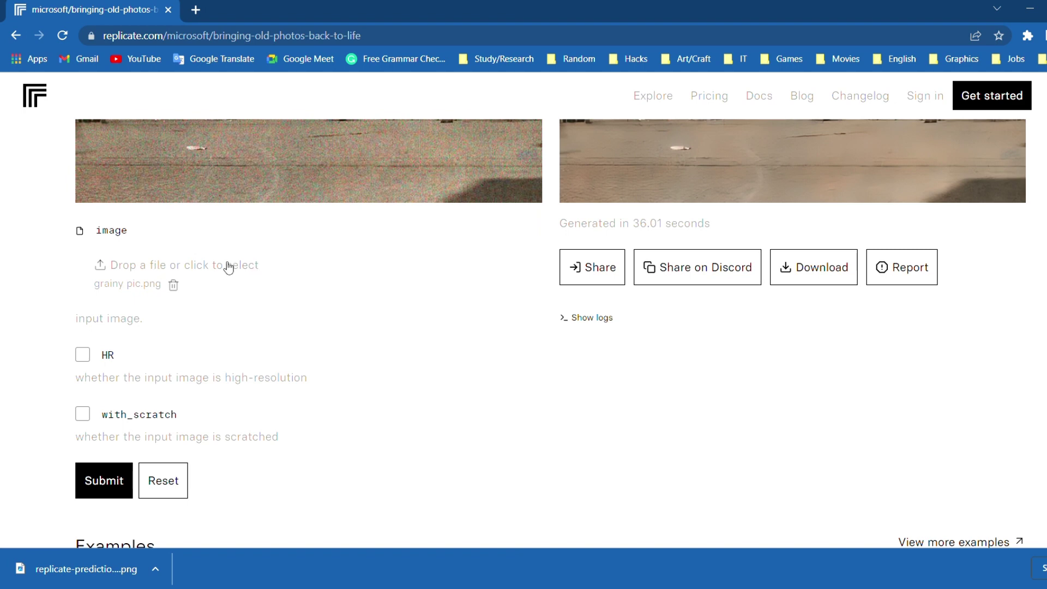
- Load the boy's portrait grainy 1.png and submit it with with_scratch left off
left_click(228, 266)
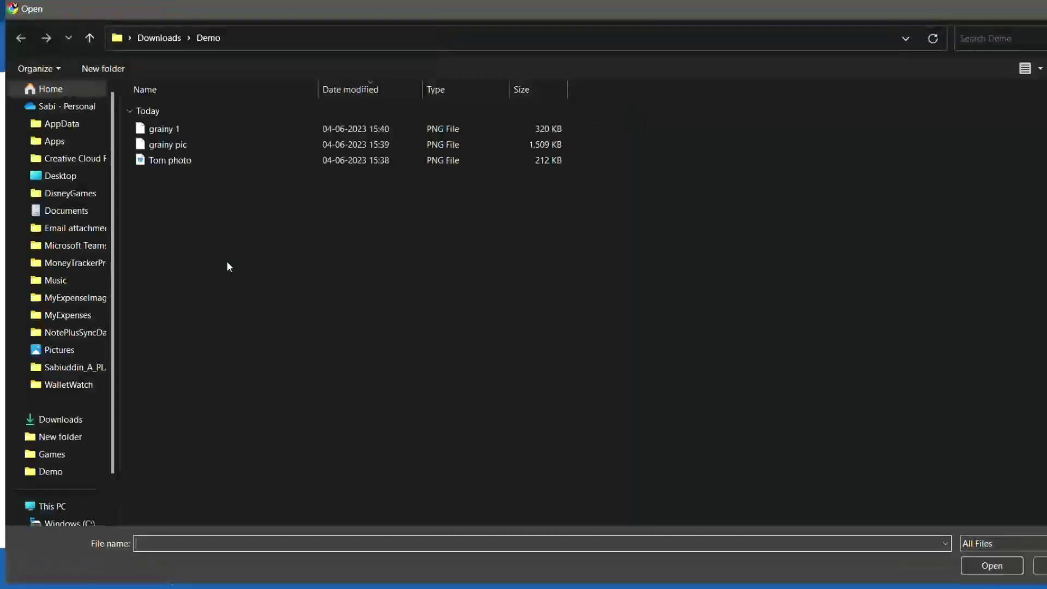
left_click(197, 133)
left_click(992, 565)
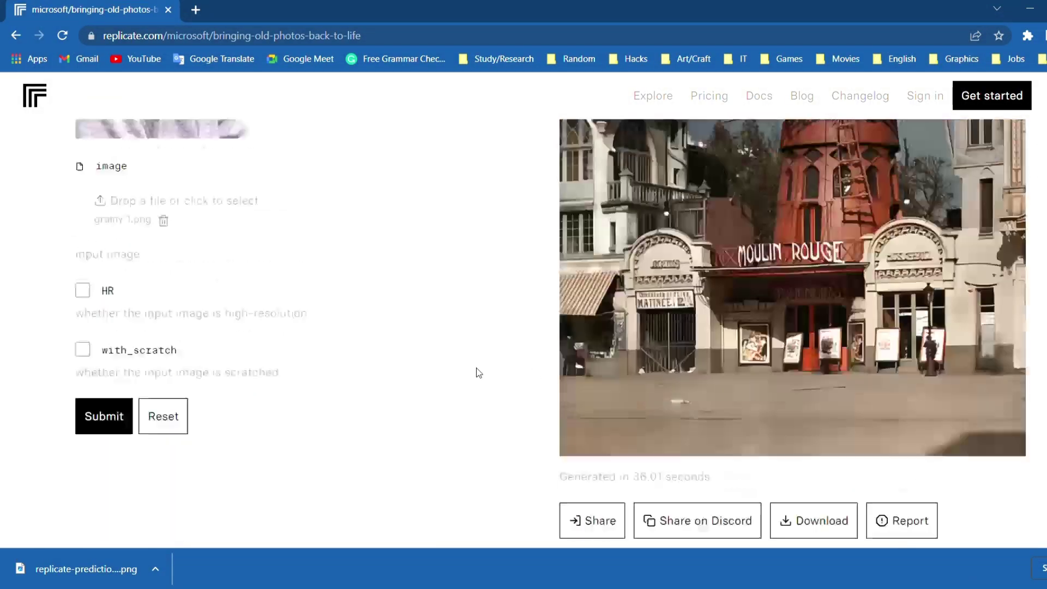
scroll(478, 373, "up", 8)
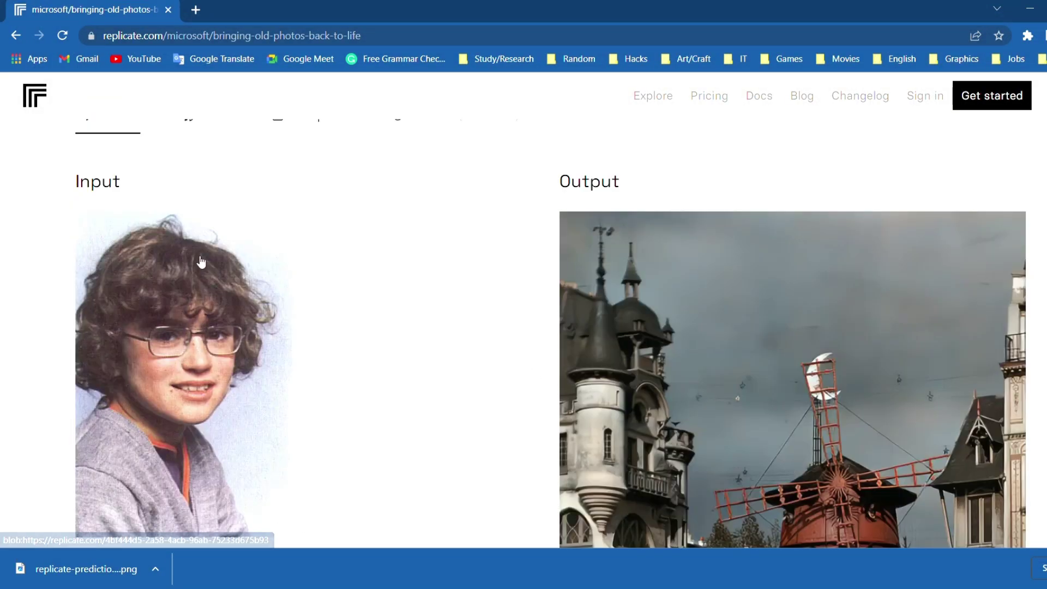
scroll(200, 262, "down", 4)
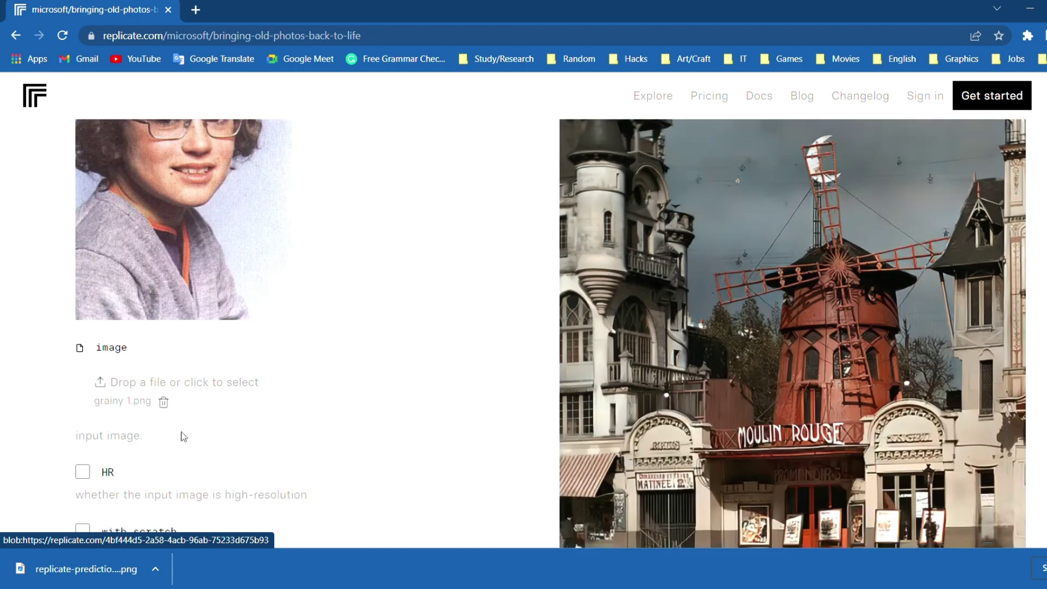
scroll(181, 436, "down", 3)
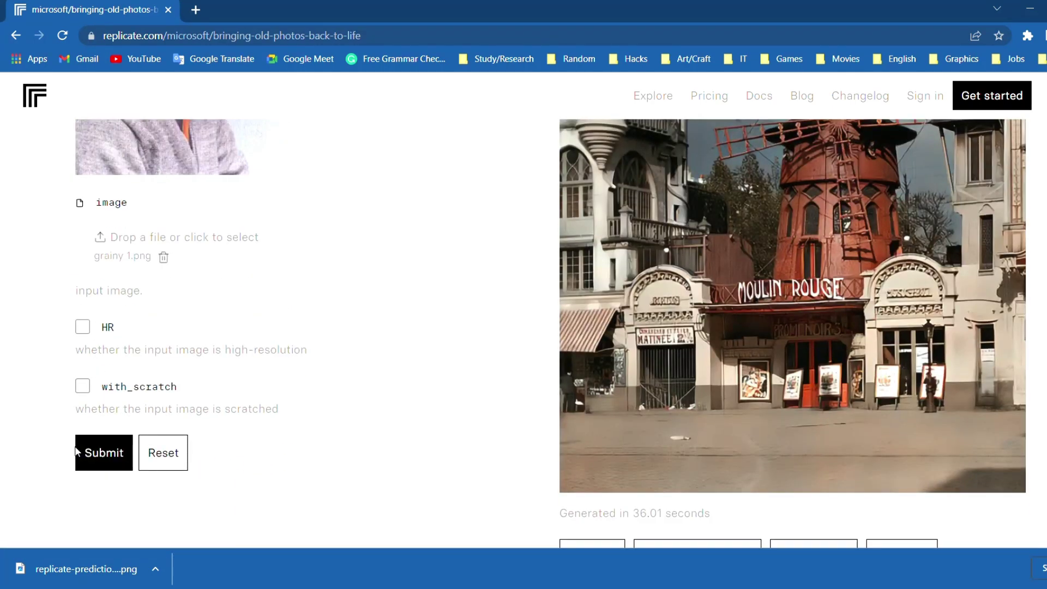
left_click(113, 460)
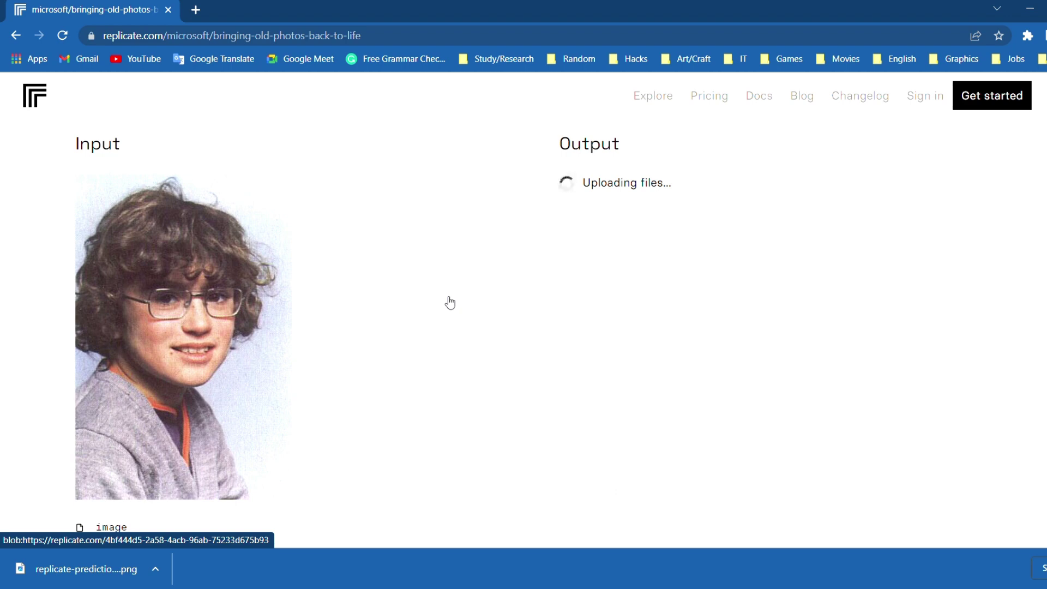
scroll(876, 490, "down", 1)
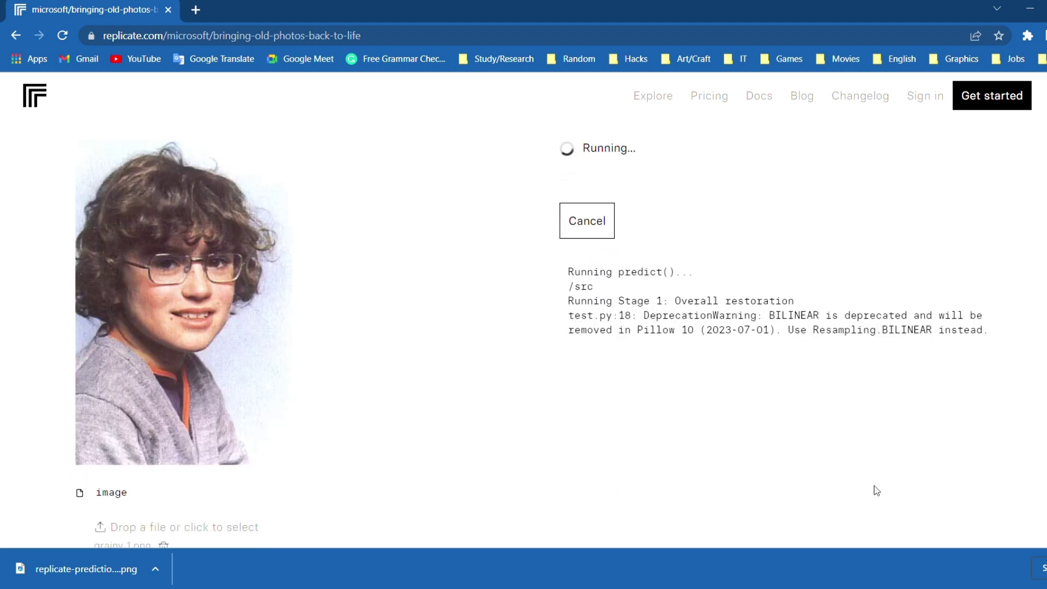